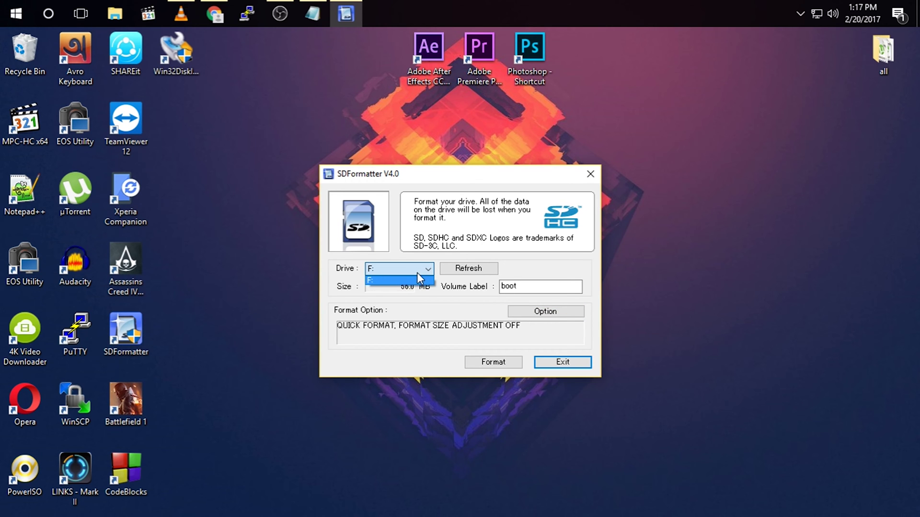
Keep drive F: selected and turn Format Size Adjustment ON in SDFormatter's options
click(416, 281)
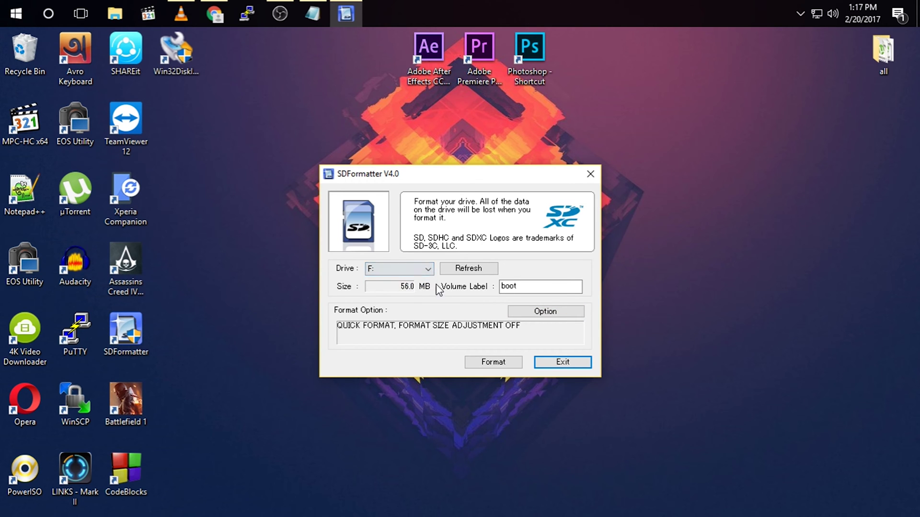
click(527, 312)
click(499, 289)
click(479, 304)
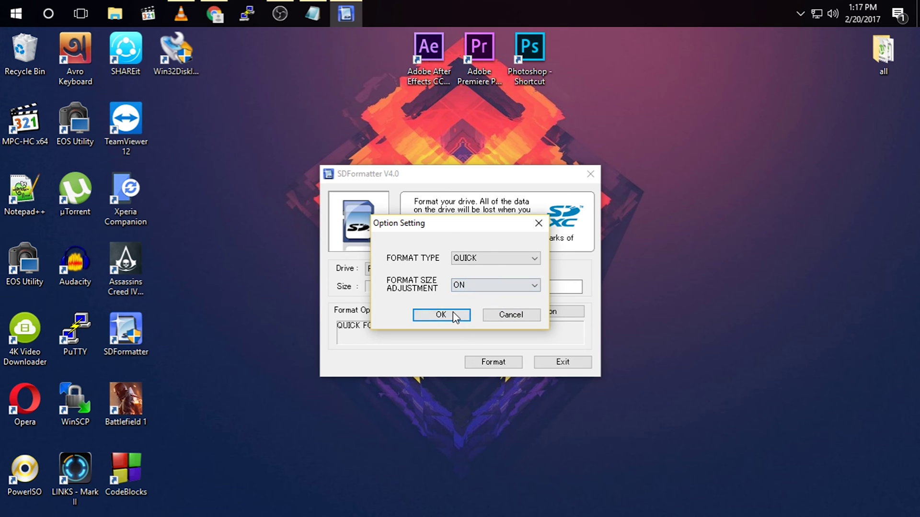
click(454, 316)
Quick-format the F: card to FAT32, accept both warnings, and close SDFormatter
click(494, 363)
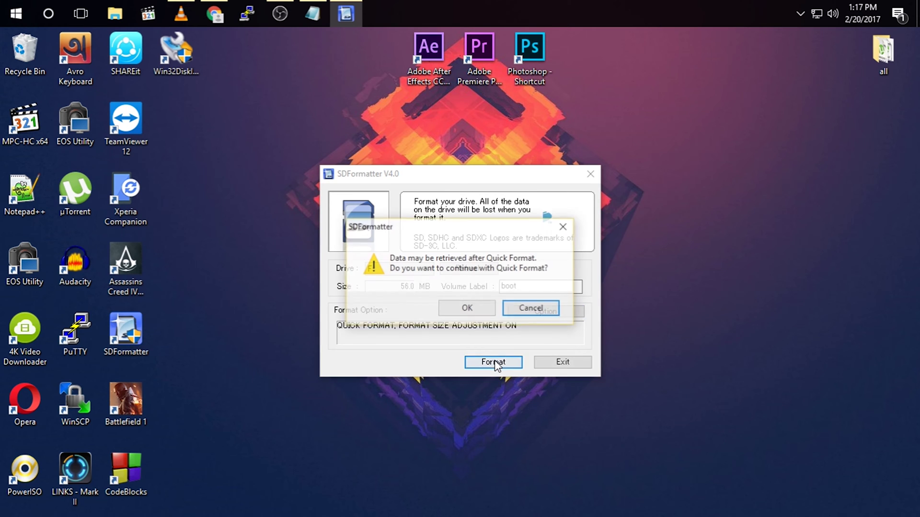
click(467, 310)
click(467, 309)
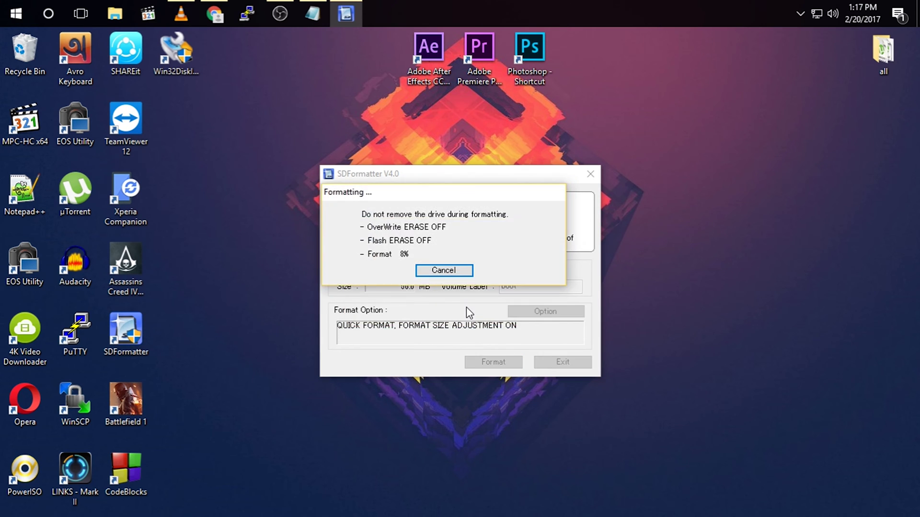
click(546, 334)
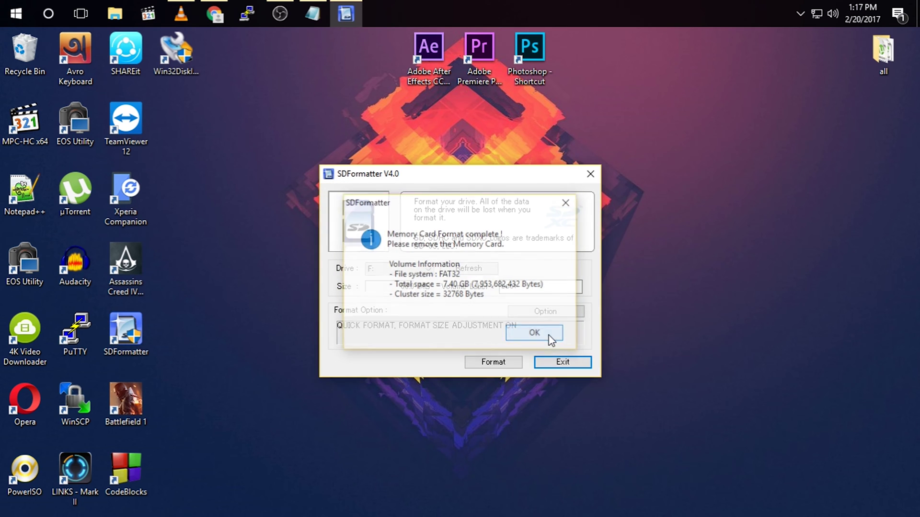
click(560, 364)
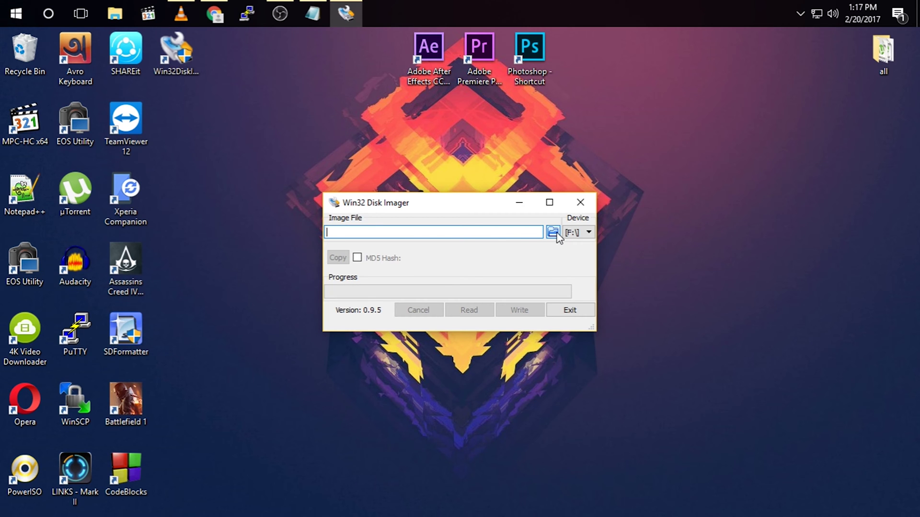
Pick the 2015-05-05-raspbian-wheezy-pi3 image from H:\operating systems\for raspberry pi and write it to F:
click(553, 233)
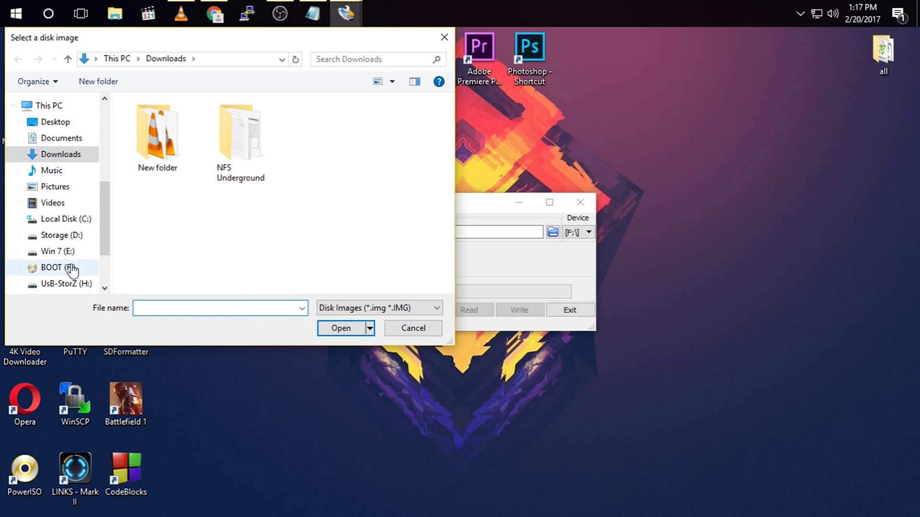
scroll(72, 268, down, 2)
click(68, 213)
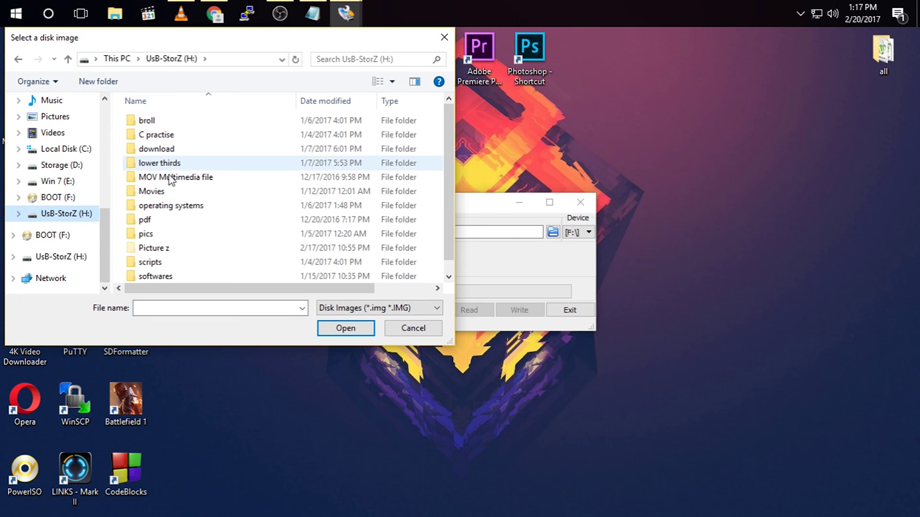
double_click(172, 207)
double_click(177, 121)
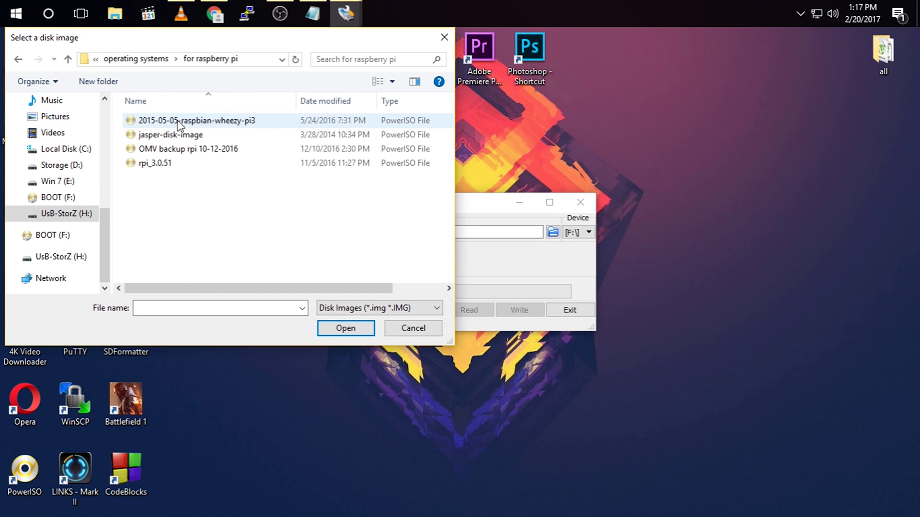
double_click(247, 121)
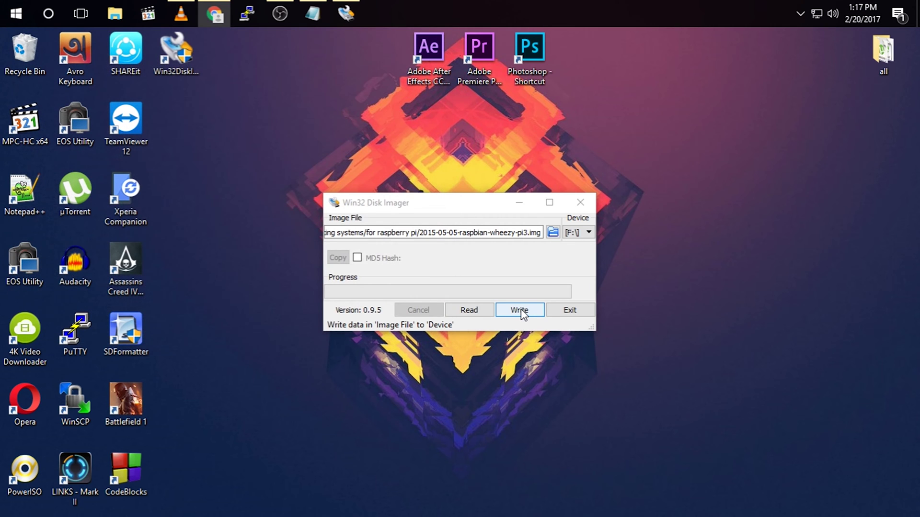
click(522, 311)
click(481, 291)
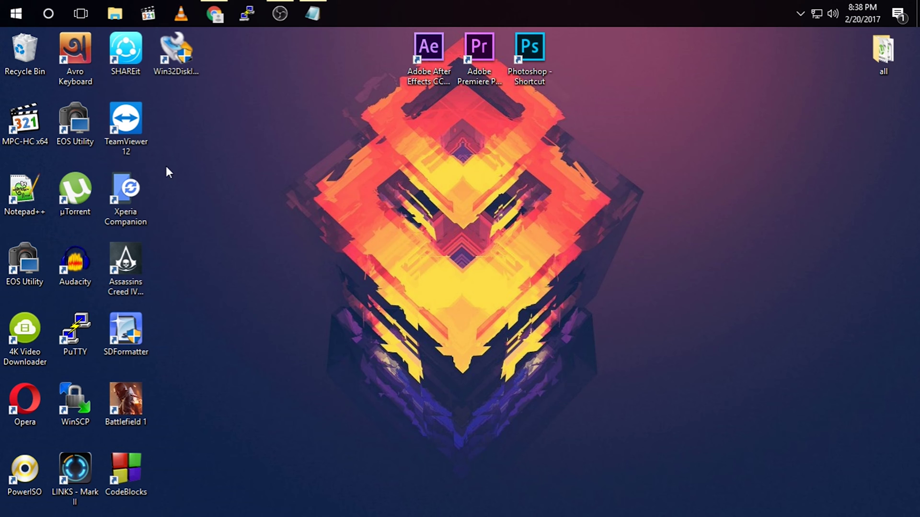
Load the TP-Link router admin page at 192.168.0.1:8080 in Chrome
click(217, 22)
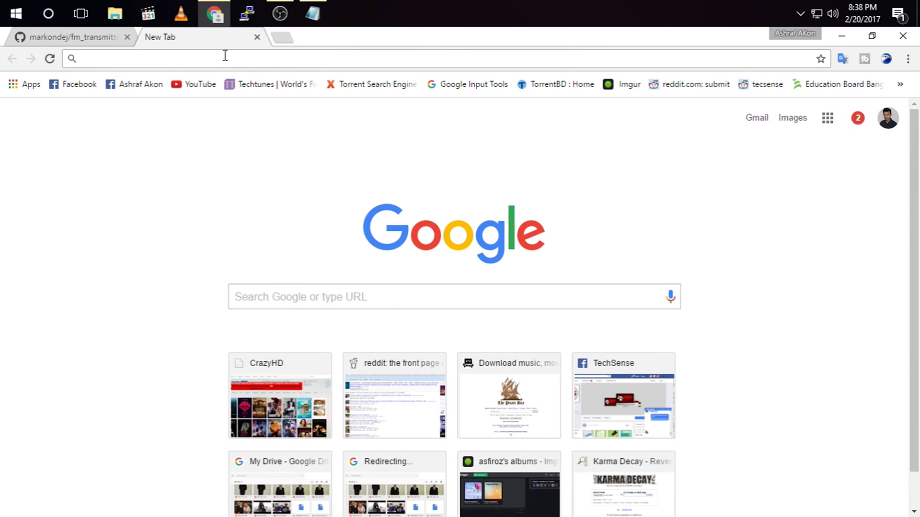
text(192.168)
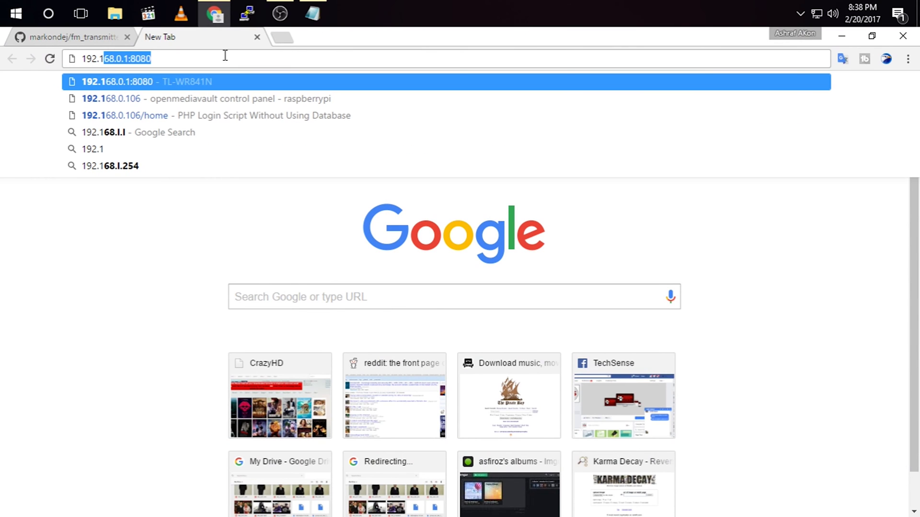
text(.01)
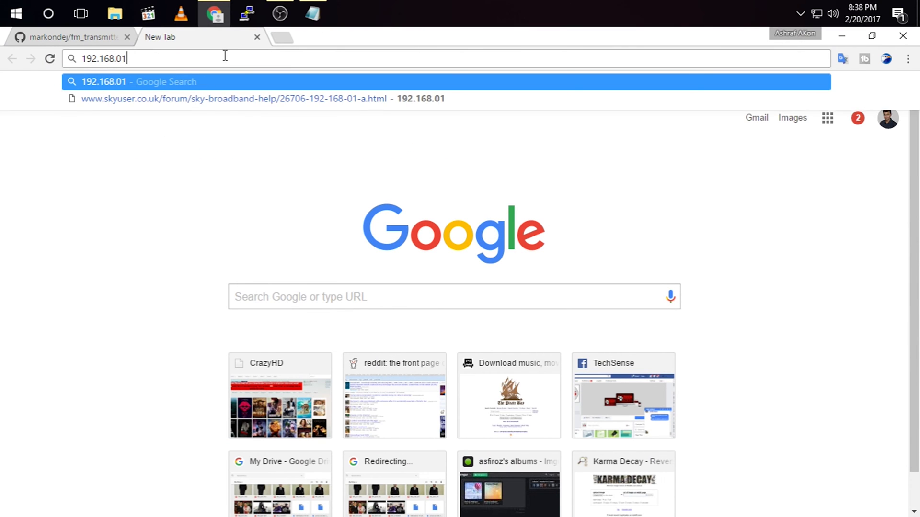
key(BackSpace)
text(.1)
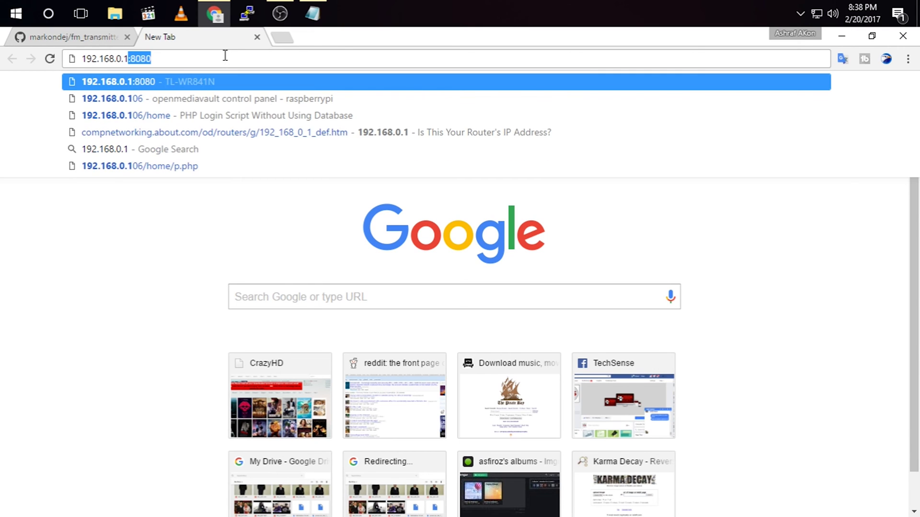
key(Return)
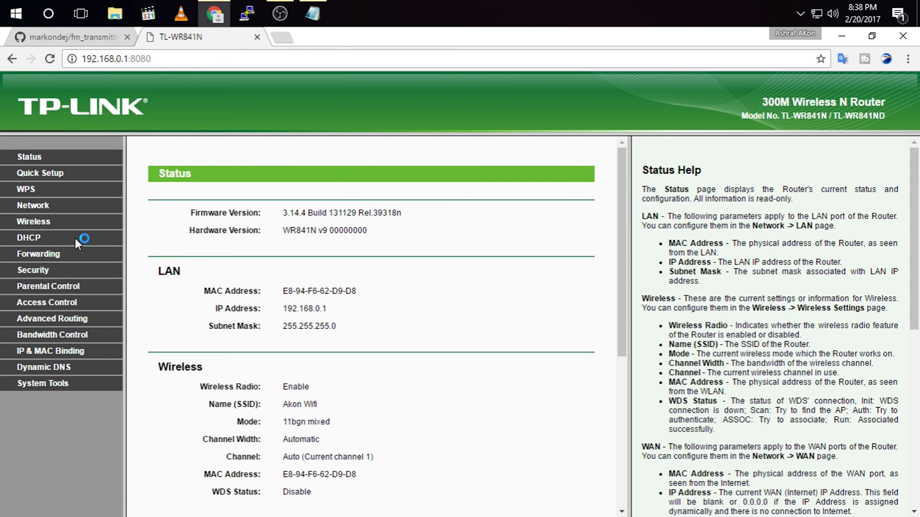
Show the DHCP Client List and locate raspberrypi at 192.168.0.106
click(35, 242)
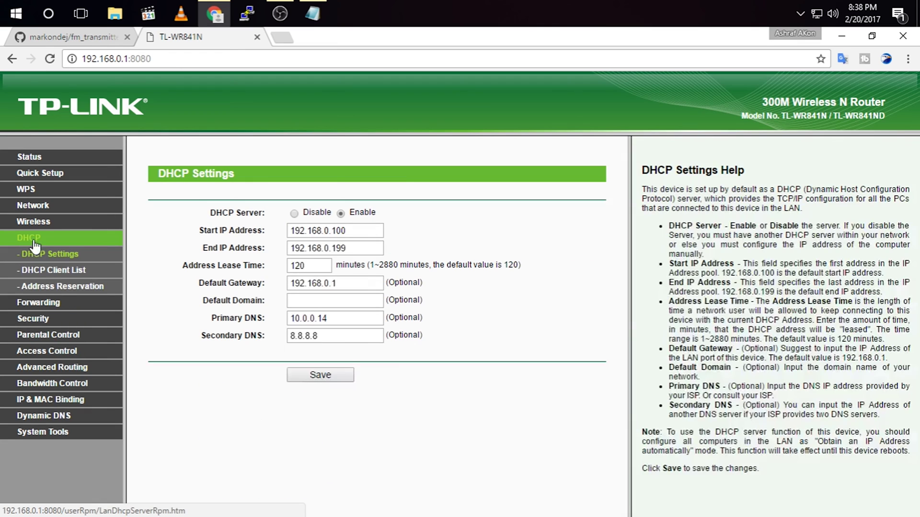
click(64, 271)
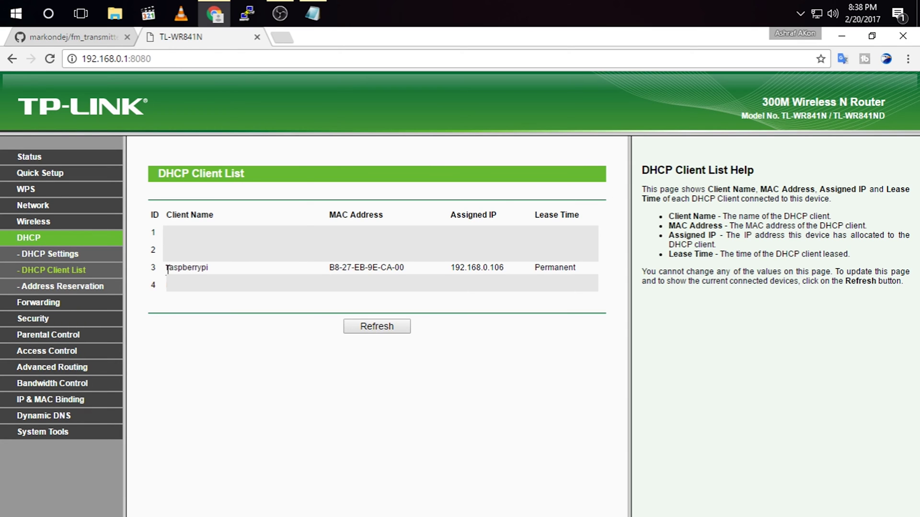
drag(167, 270, 511, 269)
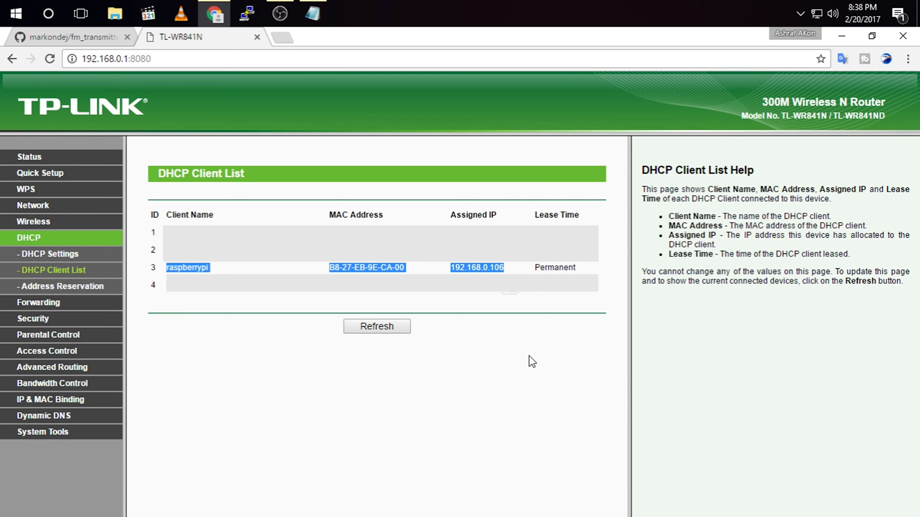
click(489, 270)
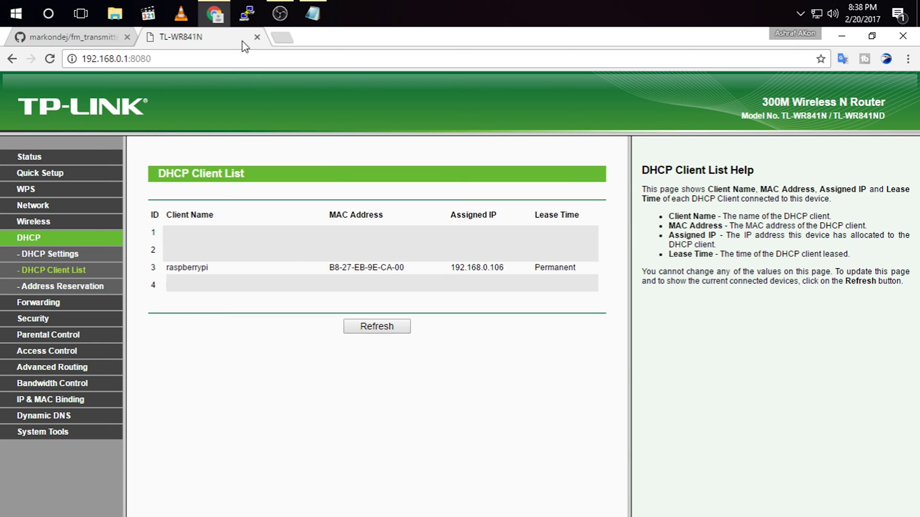
Connect PuTTY to 192.168.0.106 and log in as pi with the account password
click(245, 13)
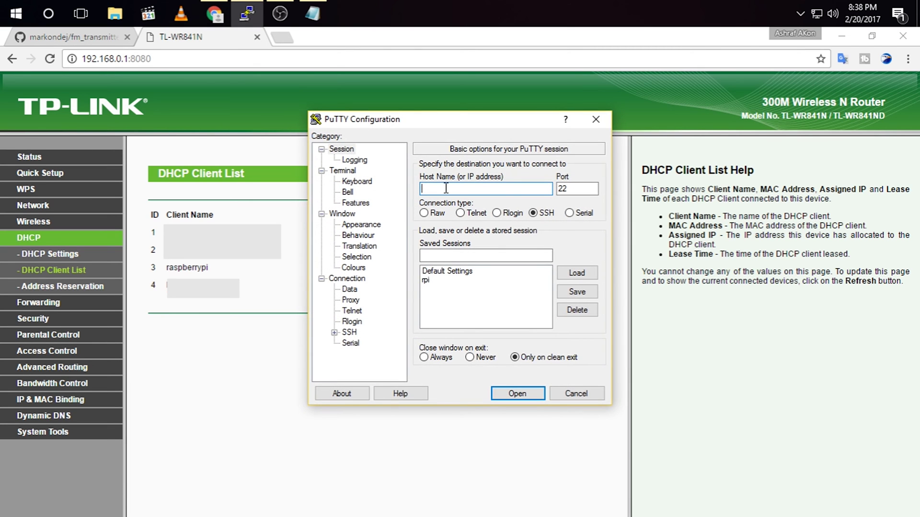
text(192.168.0.106)
click(517, 394)
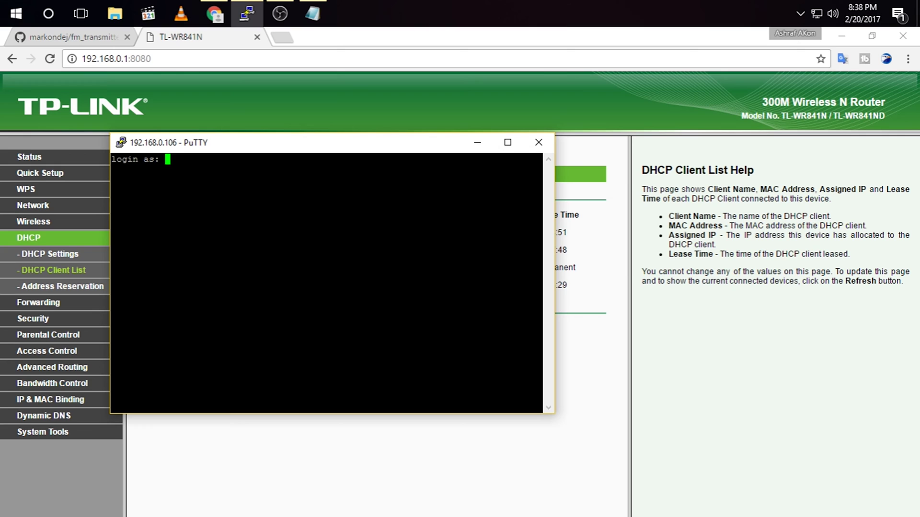
text(pi)
key(Return)
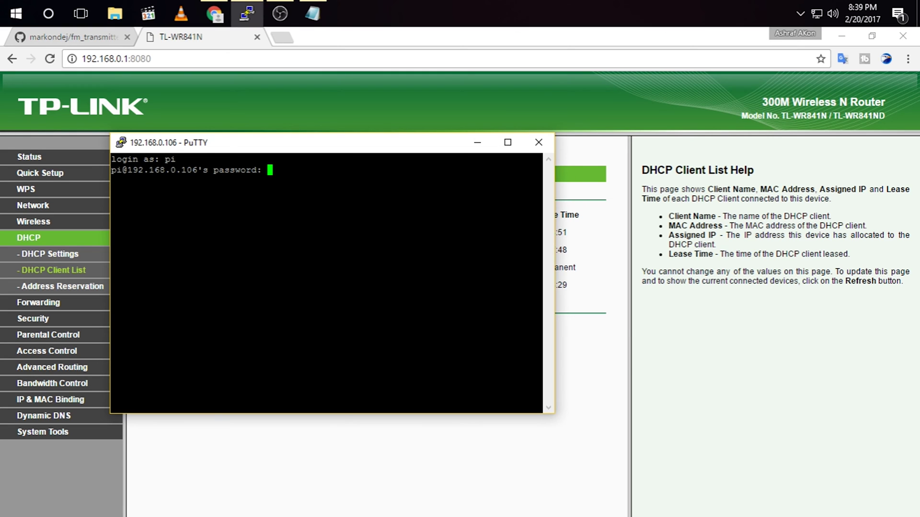
key(Return)
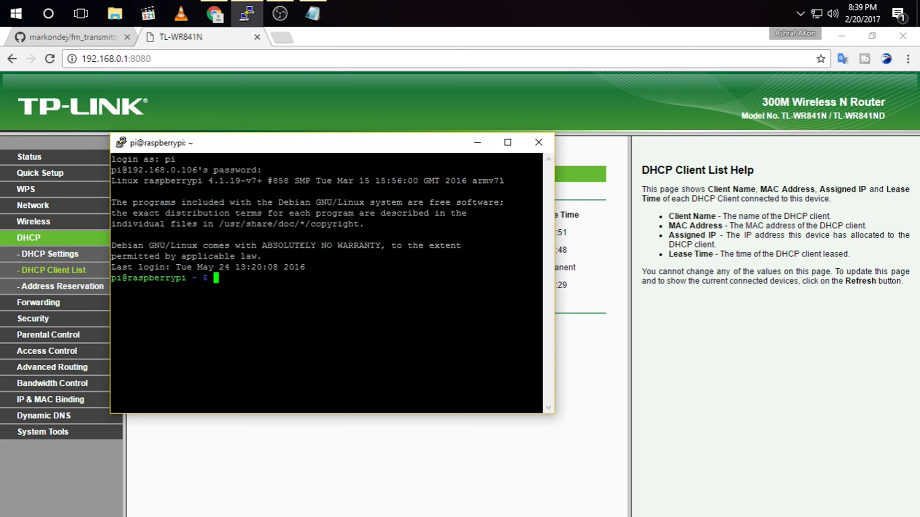
Copy the fm_transmitter git clone line from Notepad and run it in the PuTTY session
click(318, 11)
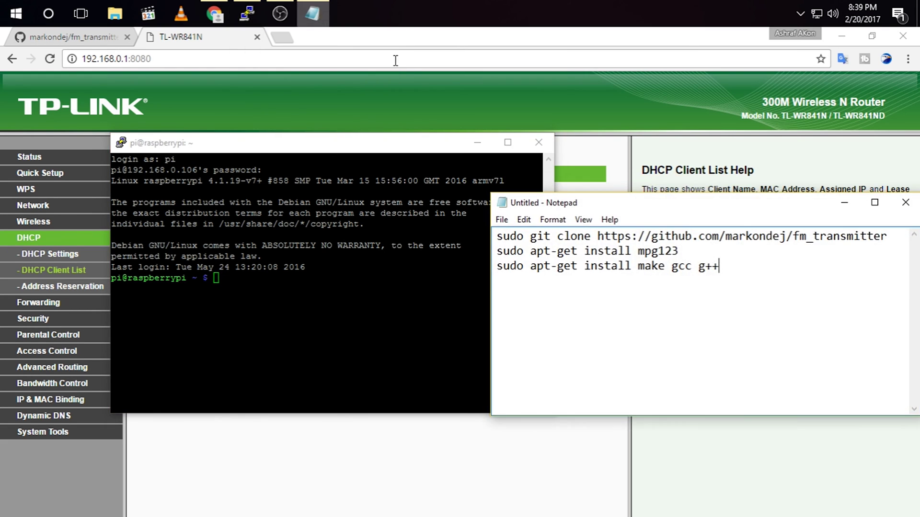
drag(701, 211, 596, 206)
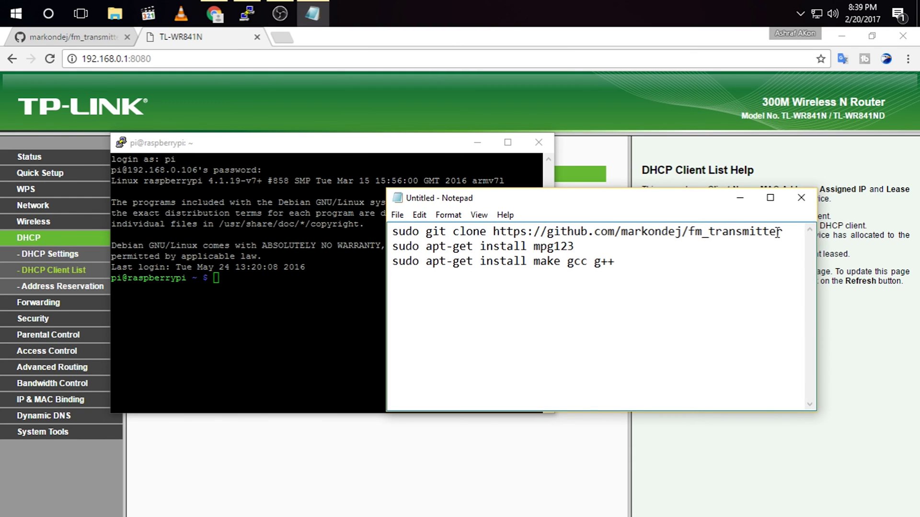
drag(786, 232, 390, 233)
key(ctrl+c)
right_click(419, 226)
click(454, 272)
key(alt+Tab)
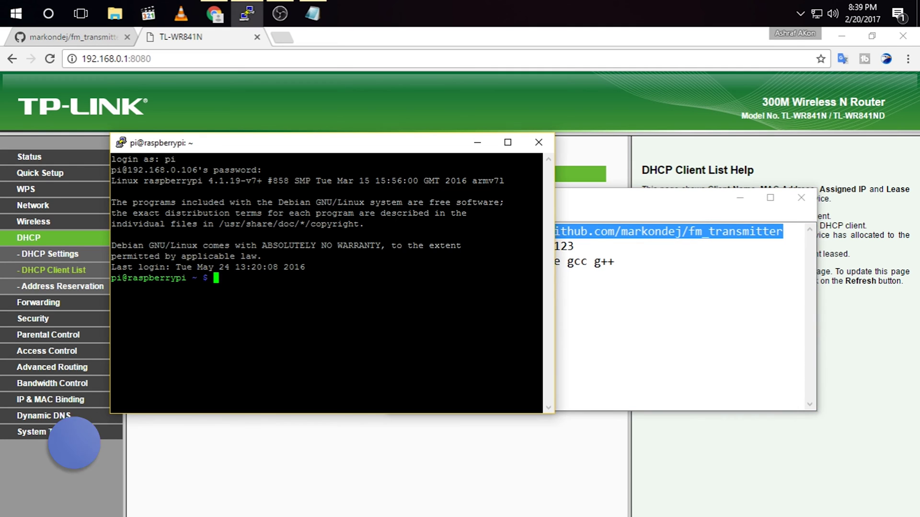
key(shift+Insert)
key(Return)
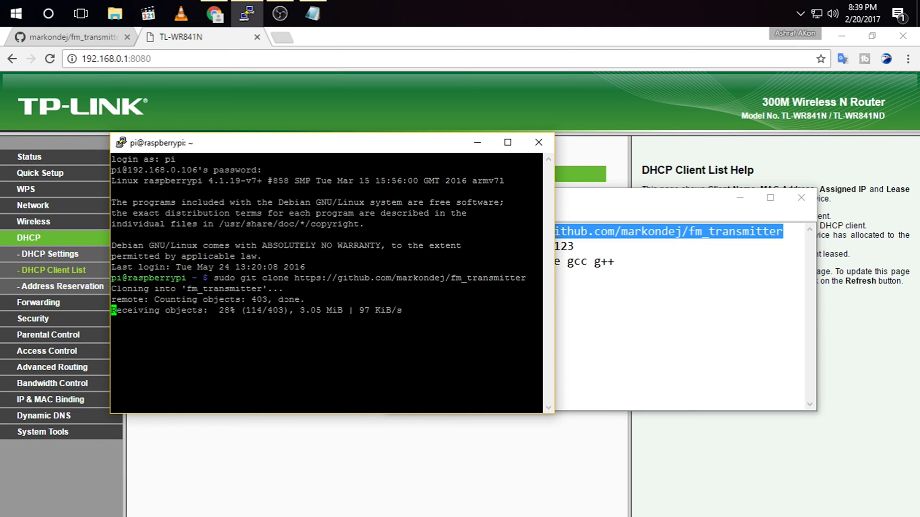
click(833, 38)
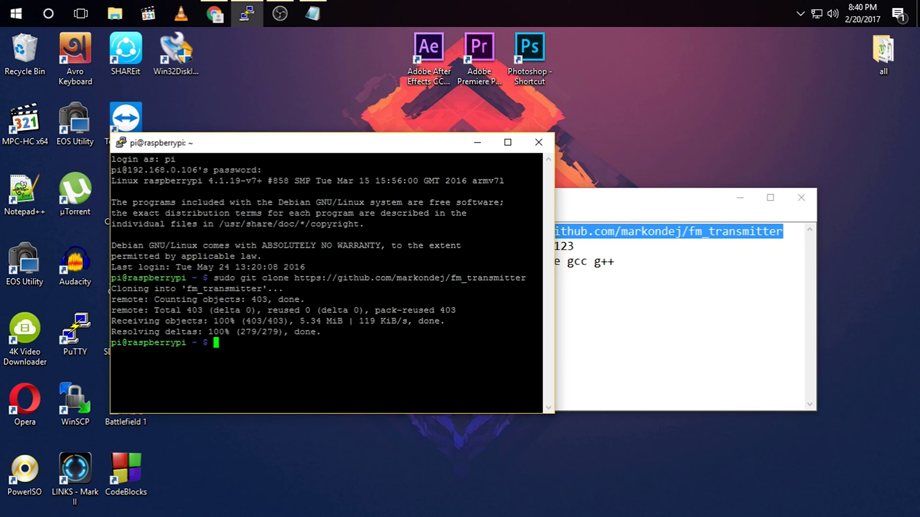
Run 'sudo apt-get install mpg123' from the notes, then 'sudo apt-get update' after the 404 errors
click(557, 316)
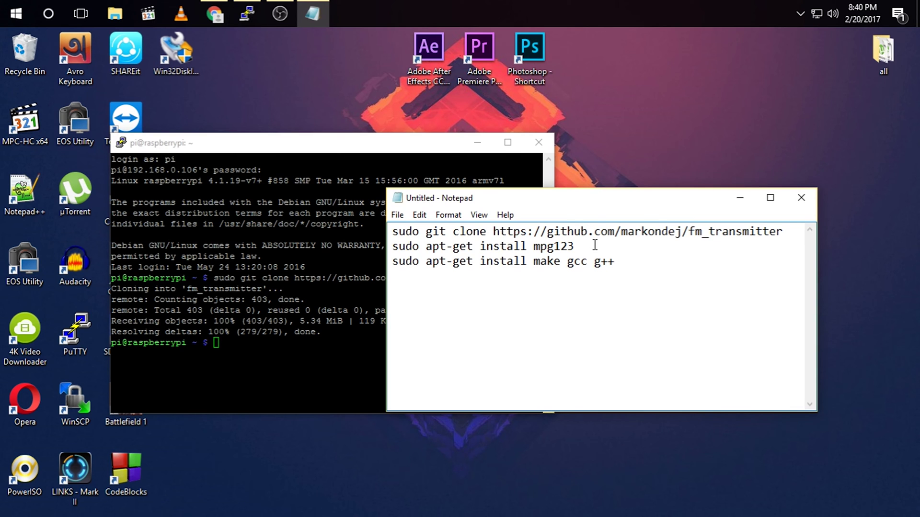
drag(594, 247, 392, 247)
right_click(424, 247)
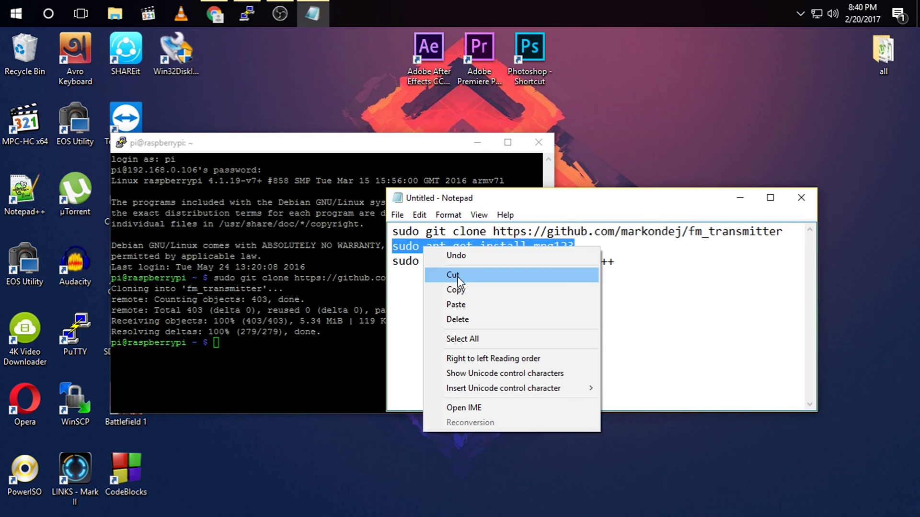
click(458, 287)
key(alt+Tab)
key(shift+Insert)
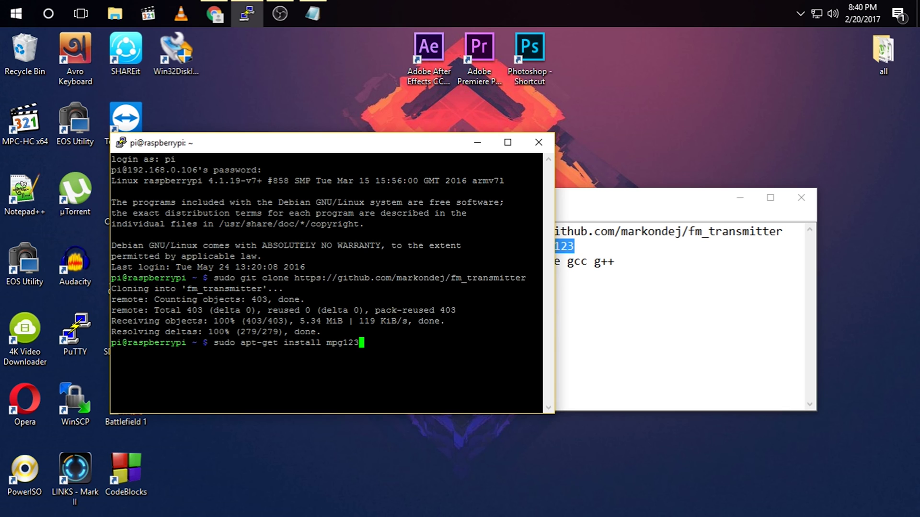
key(Return)
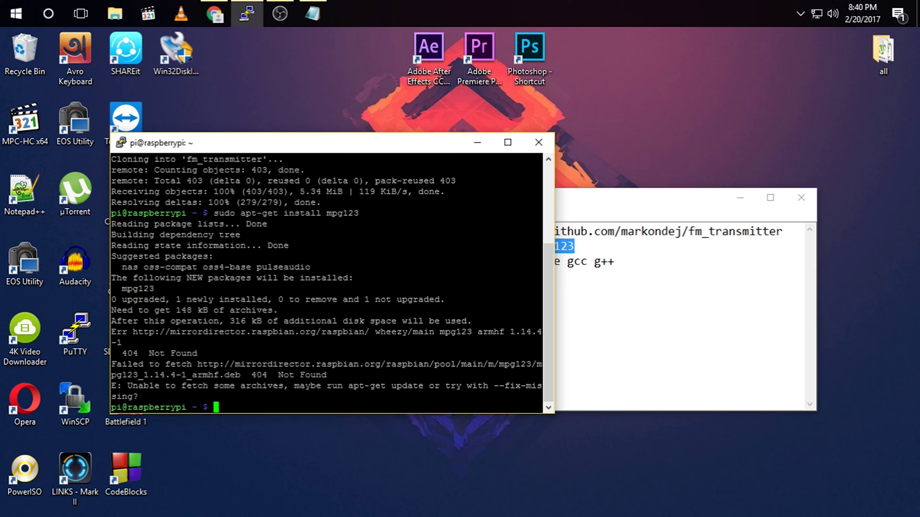
text(sudo apt-get update)
key(Return)
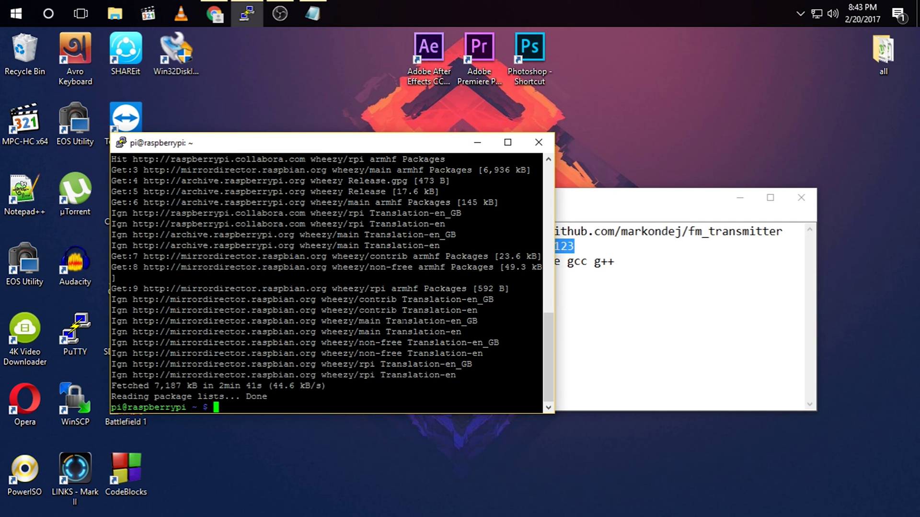
Rerun 'sudo apt-get install mpg123' from history to install mpg123 1.14.4
key(Up)
key(Up)
key(Return)
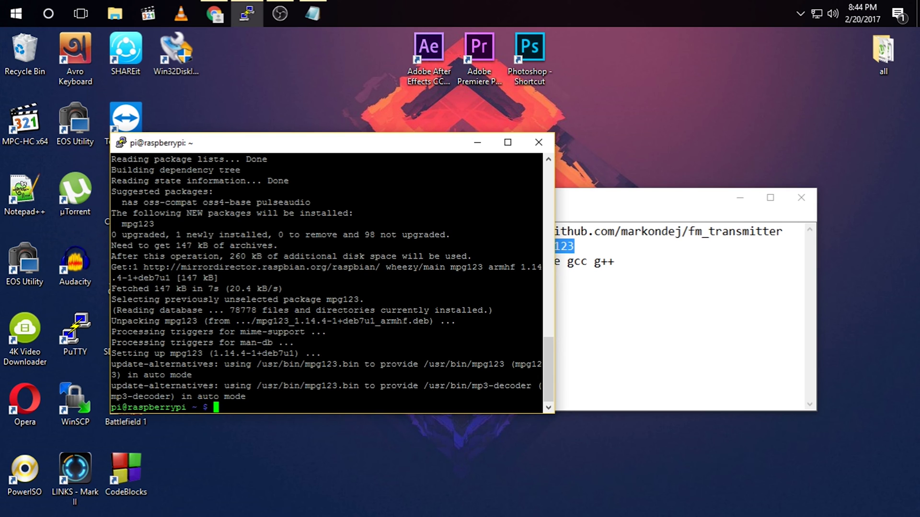
Copy 'sudo apt-get install make gcc g++' from Notepad and run it in PuTTY
click(715, 311)
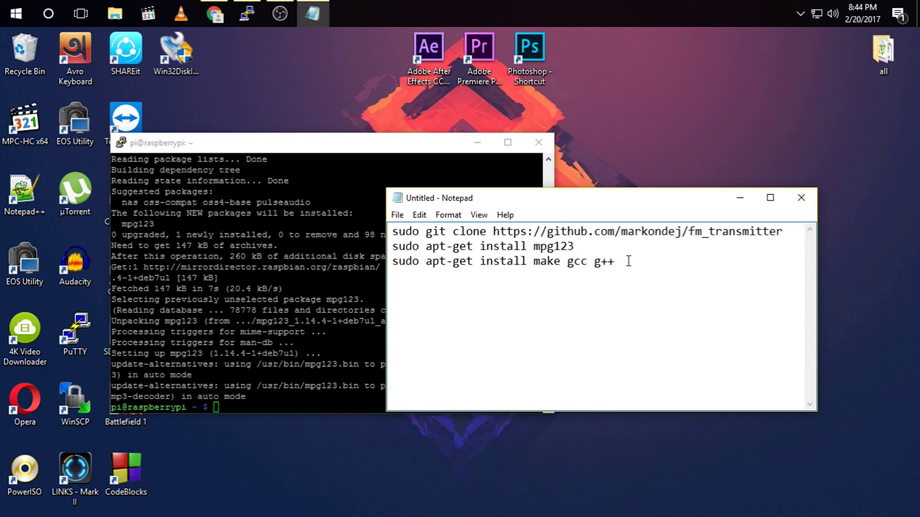
drag(628, 264, 387, 261)
right_click(420, 261)
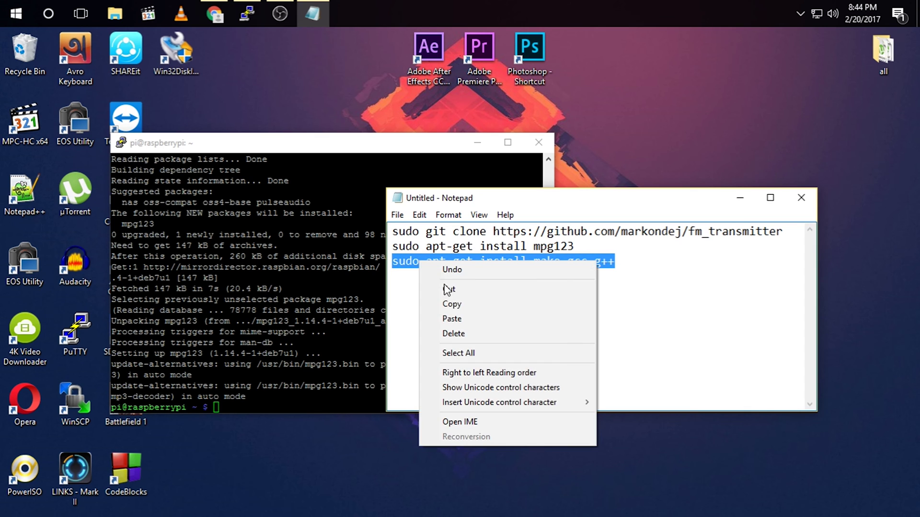
click(441, 304)
right_click(249, 335)
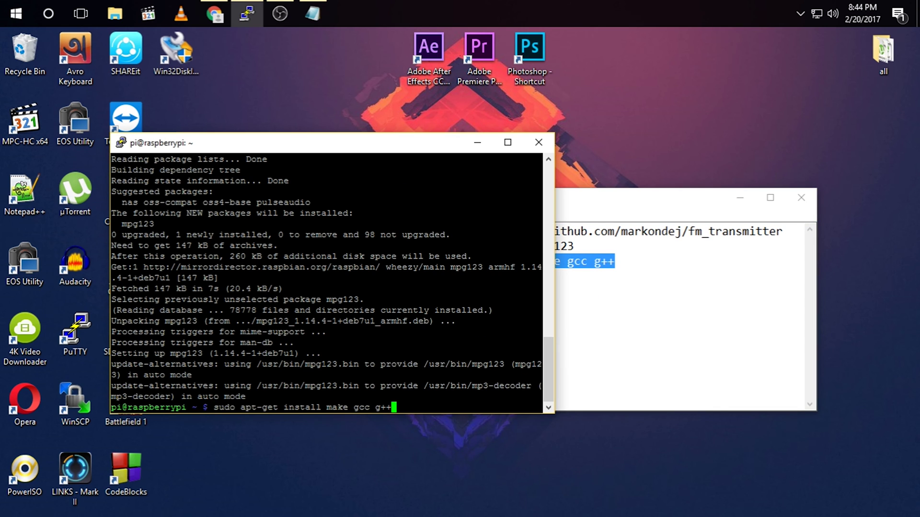
key(Return)
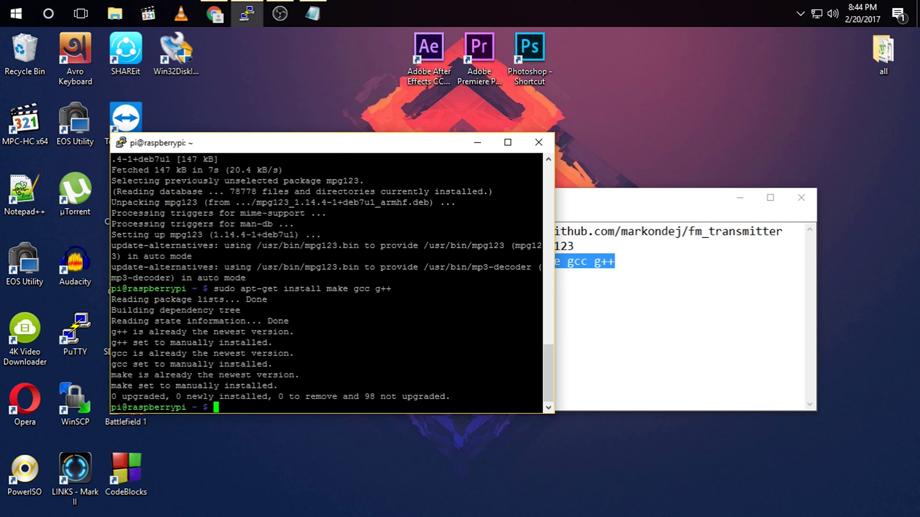
List the home folder, change into fm_transmitter/, and build it with 'sudo make'
text(ls)
key(Return)
text(cd /)
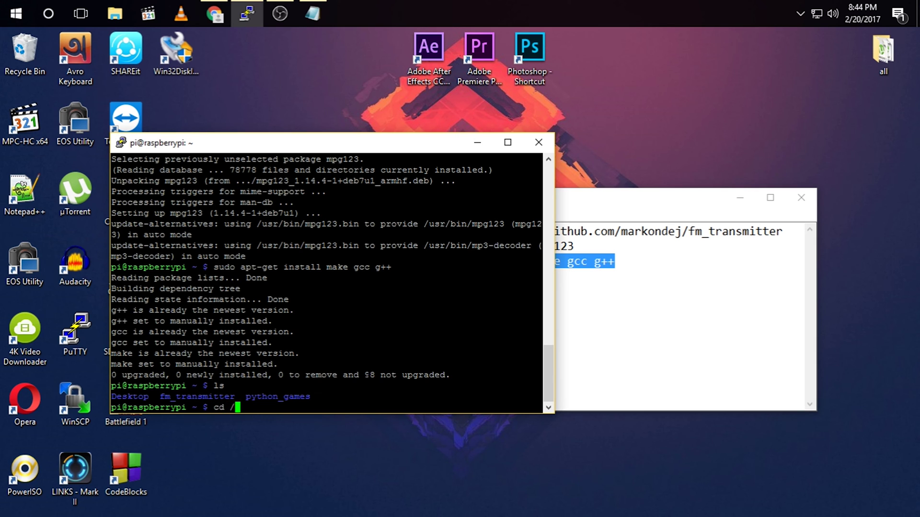
text(fm)
key(BackSpace)
key(BackSpace)
key(BackSpace)
text(fm_transmitter/)
key(Return)
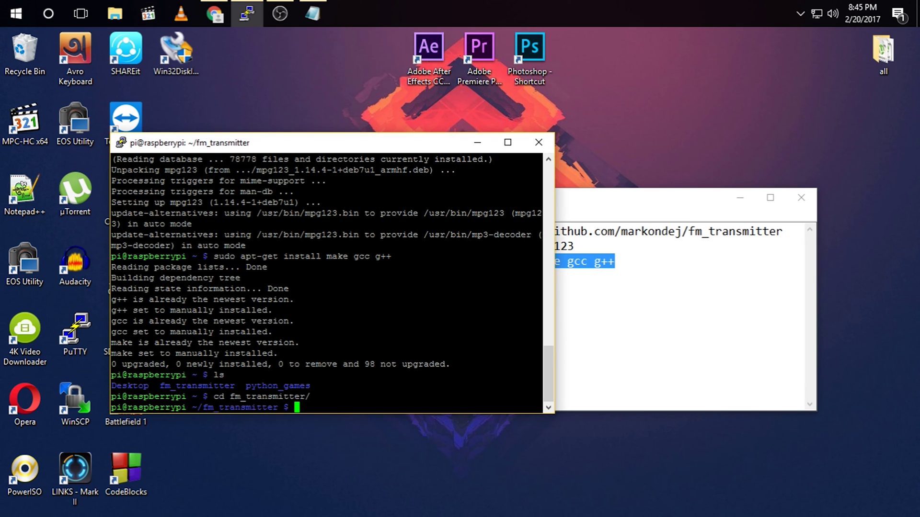
text(sudo make)
key(Return)
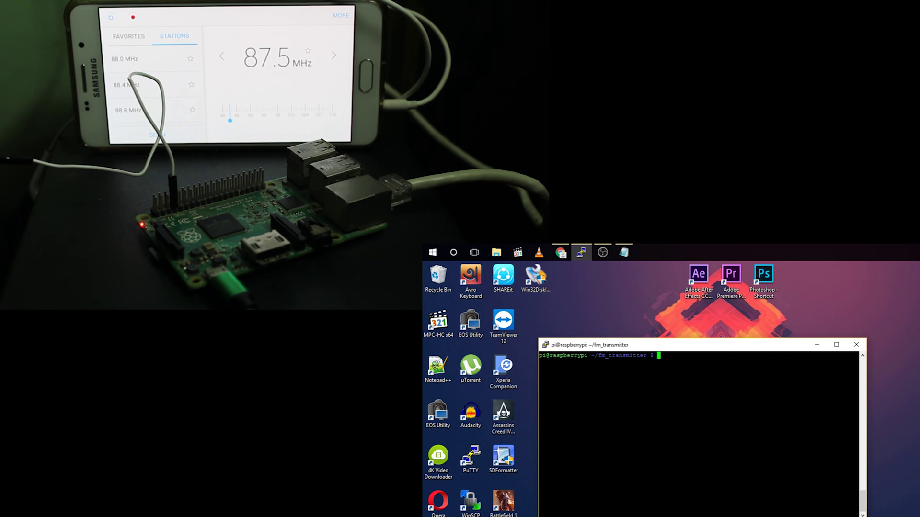
Run 'sudo ./fm_transmitter -f 87.5 -r star_wars.wav', then suspend it with Ctrl+Z
text(sudo ./fm_transmitter -f 87.5 -r star_wars.wav)
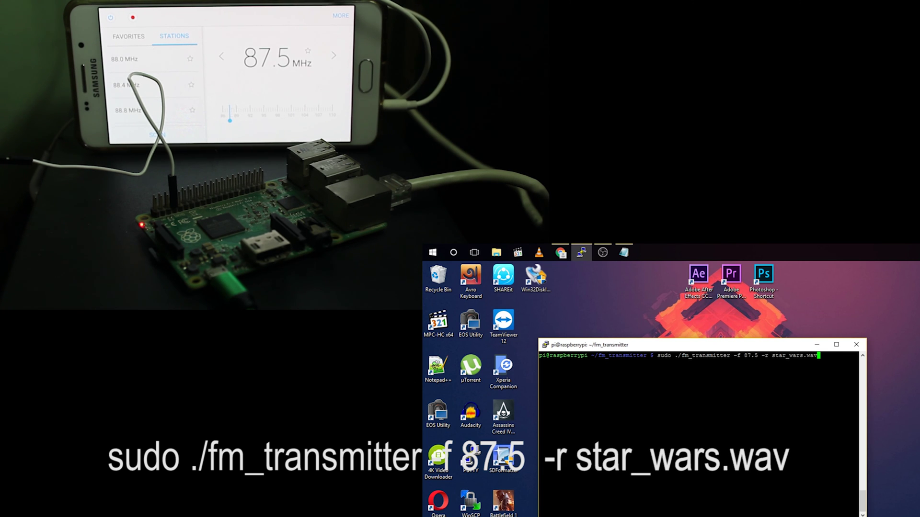
key(Left)
key(Left)
key(Left)
key(Left)
key(Left)
key(Left)
key(Left)
key(Left)
key(Left)
key(Left)
key(Left)
key(Left)
key(Left)
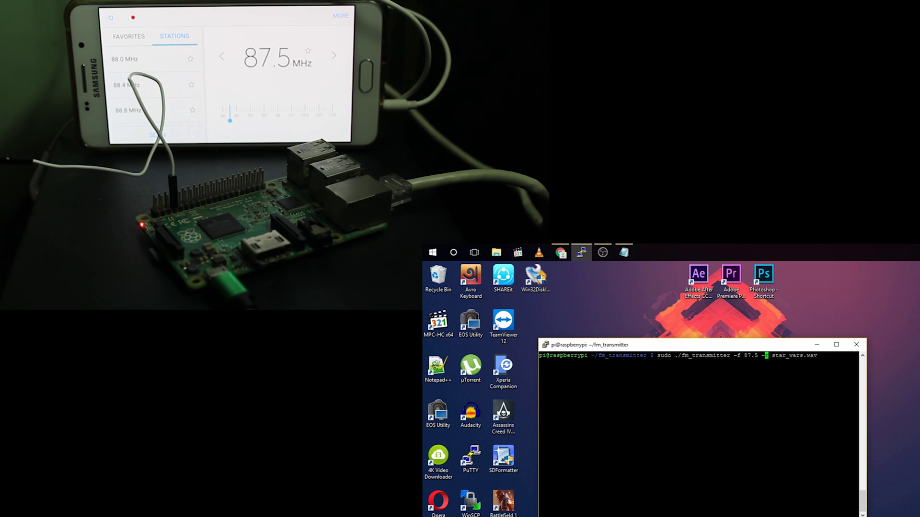
key(Right)
key(Right)
key(Right)
key(Right)
key(Right)
key(Right)
key(Right)
key(Right)
key(Right)
key(Right)
key(Right)
key(Right)
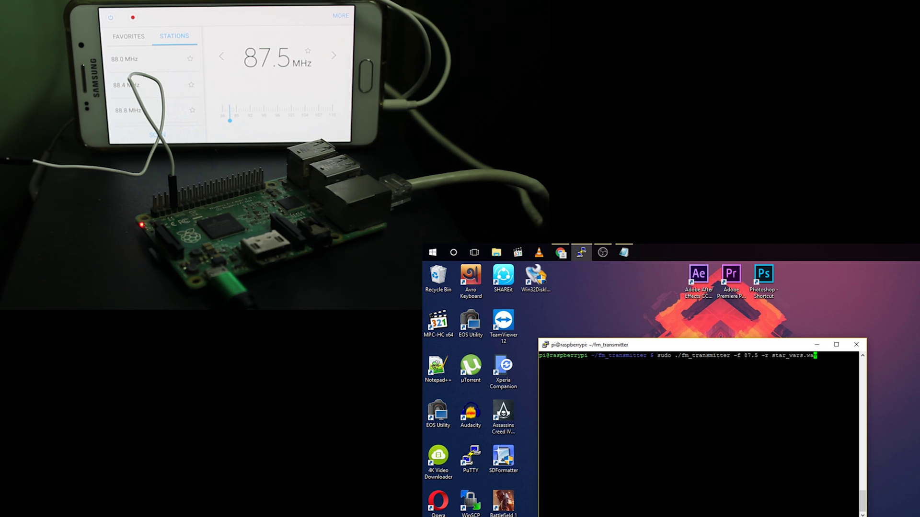
key(Right)
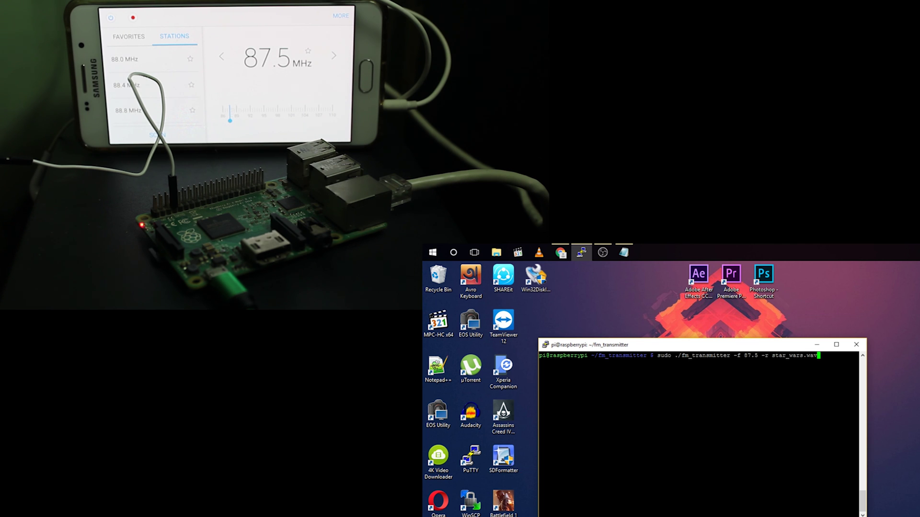
key(Return)
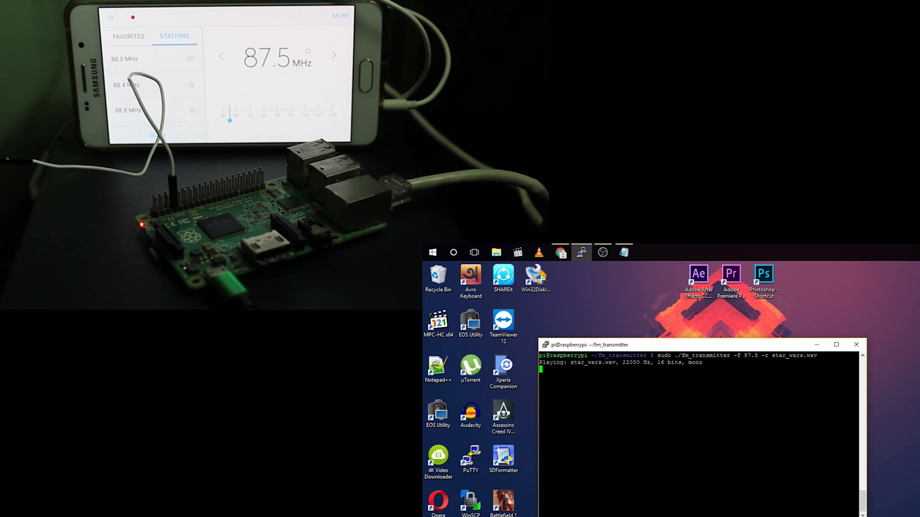
key(ctrl+z)
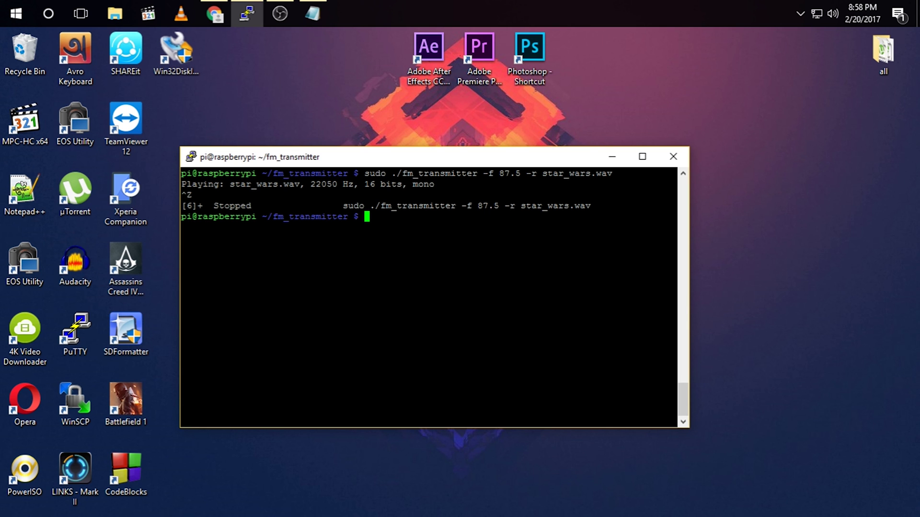